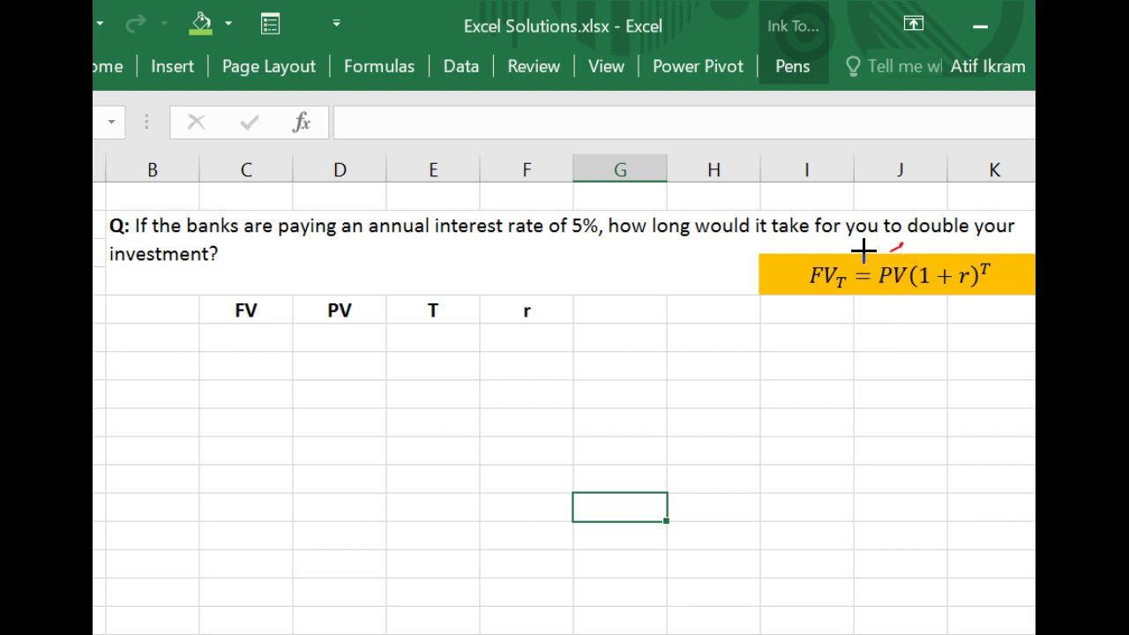
mouse_move(850, 260)
mouse_down()
mouse_move(814, 255)
mouse_move(814, 305)
mouse_move(855, 277)
mouse_move(843, 255)
mouse_up()
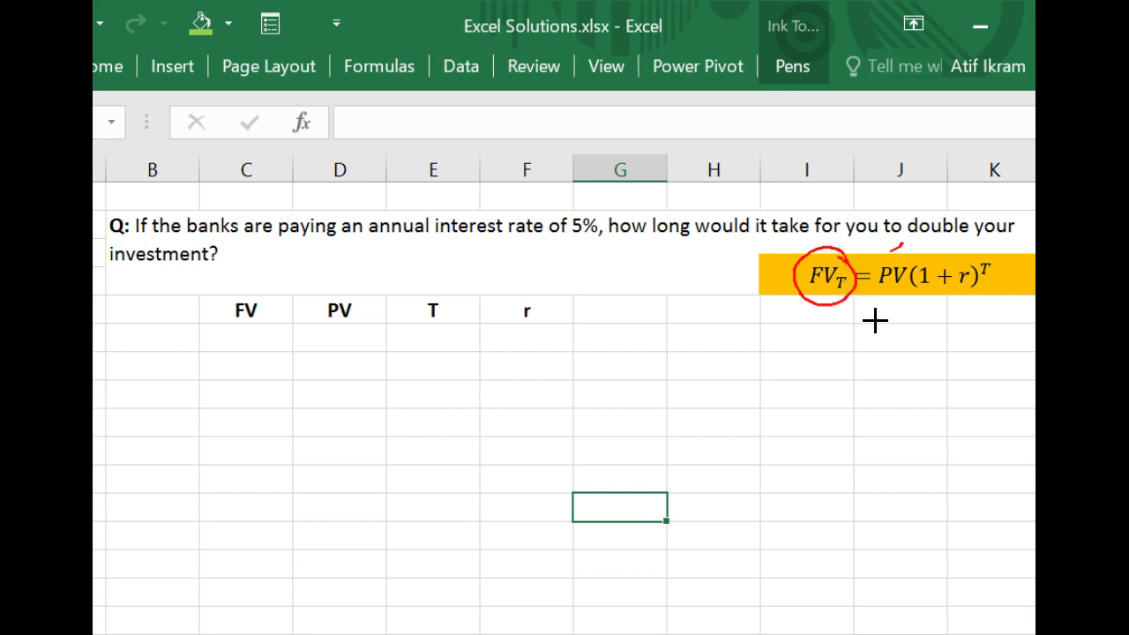
mouse_move(959, 255)
mouse_down()
mouse_move(972, 246)
mouse_move(991, 273)
mouse_move(985, 286)
mouse_up()
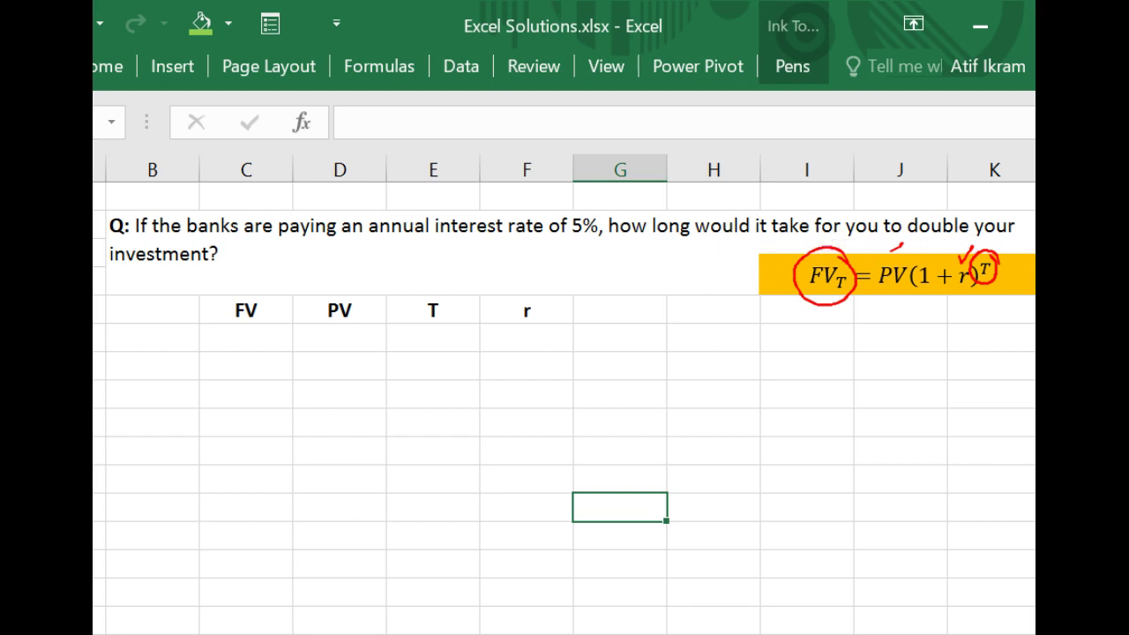
key(Escape)
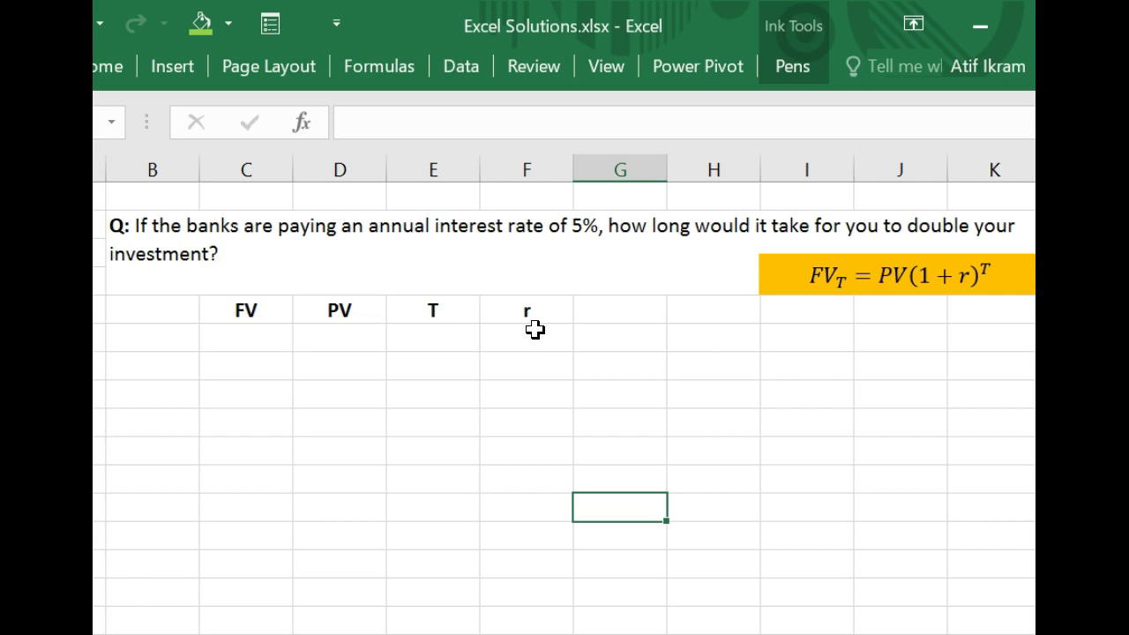
- Enter 5% as the interest rate in cell F6, under the r heading
key(Up)
key(Up)
key(Up)
key(Up)
click(536, 329)
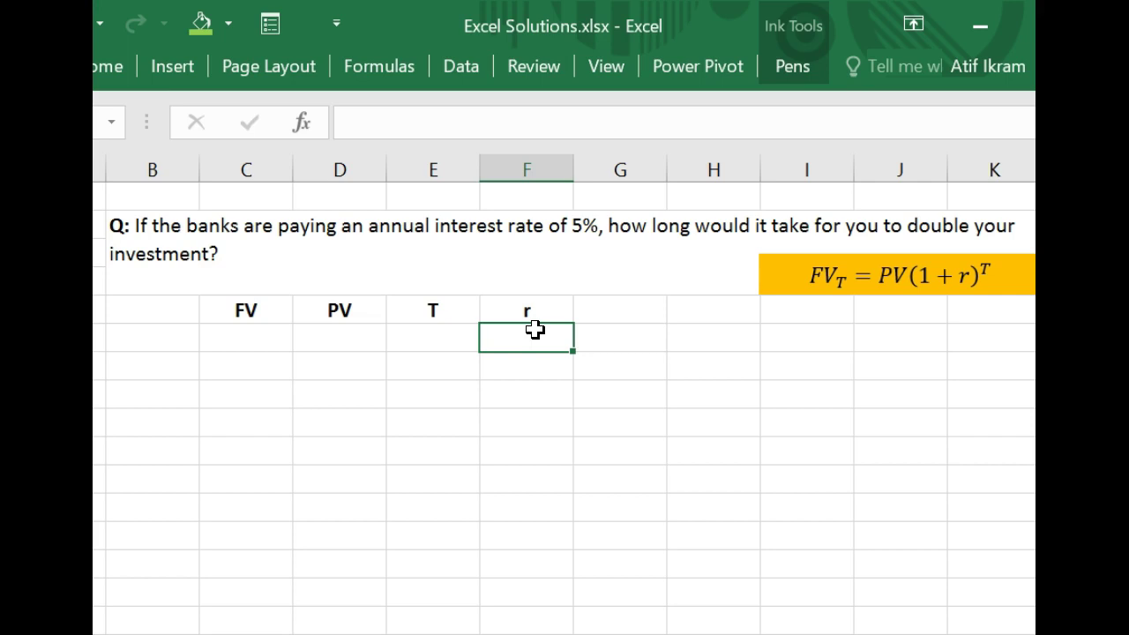
text(5%)
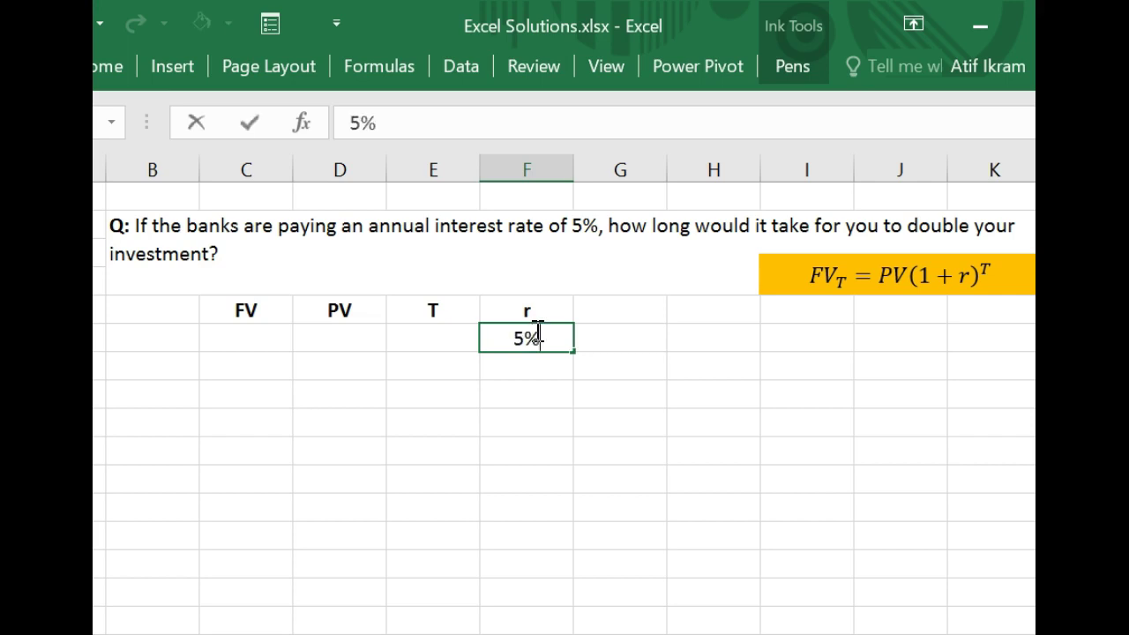
key(Return)
- Enter 1000 as the present value in cell D6, under the PV heading
key(Up)
key(Left)
key(Left)
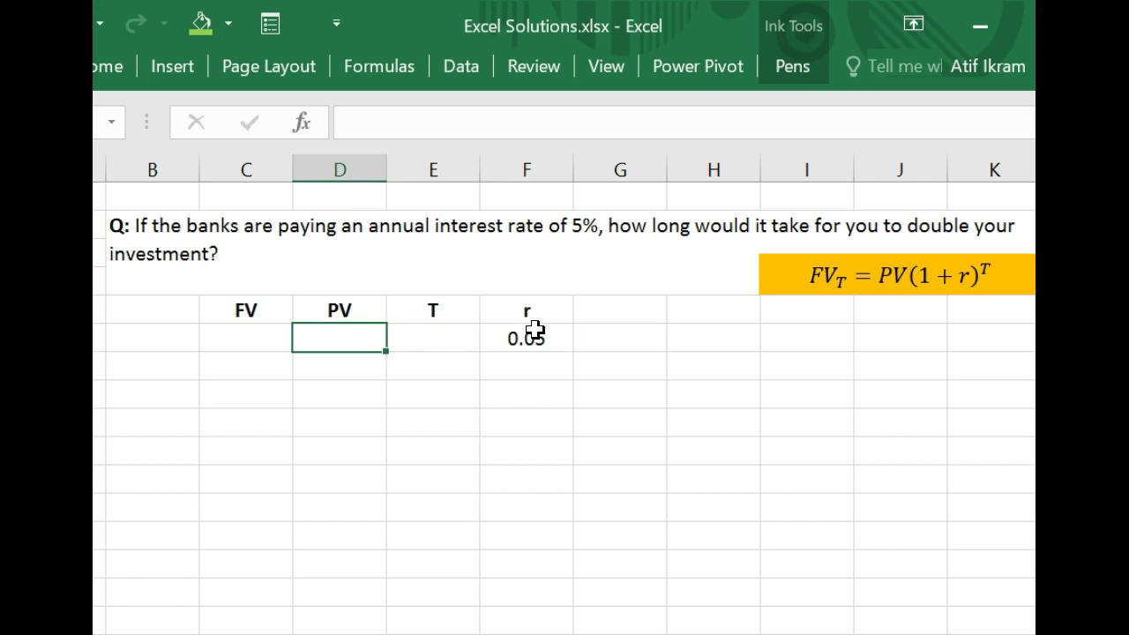
text(1000)
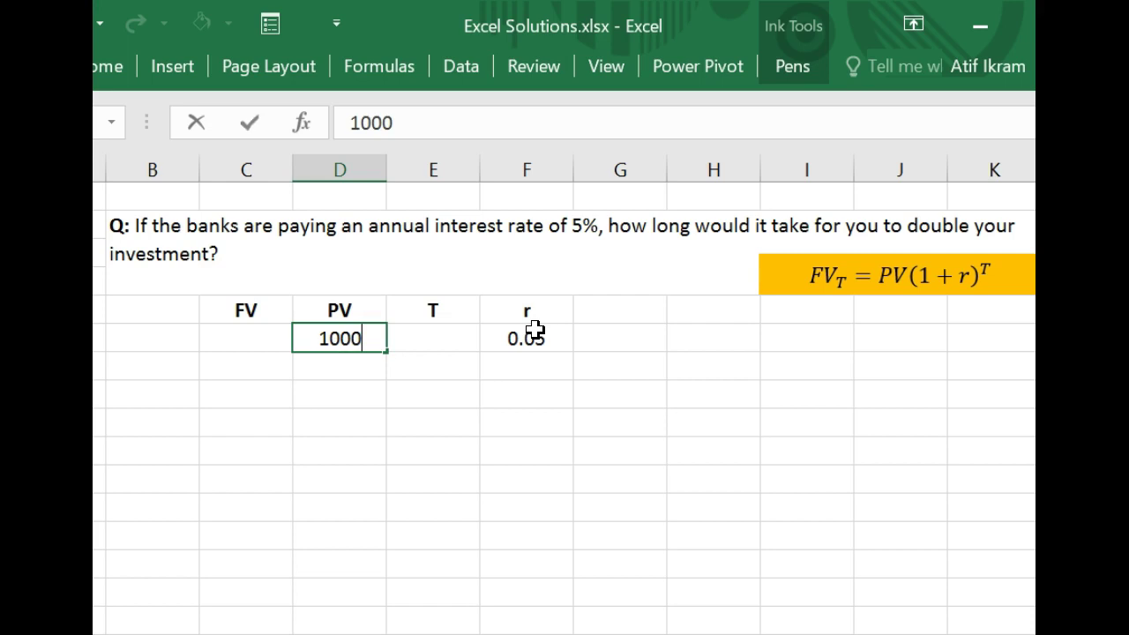
key(Return)
- Enter 2000 as the future value in cell C6, under the FV heading
key(Up)
key(Left)
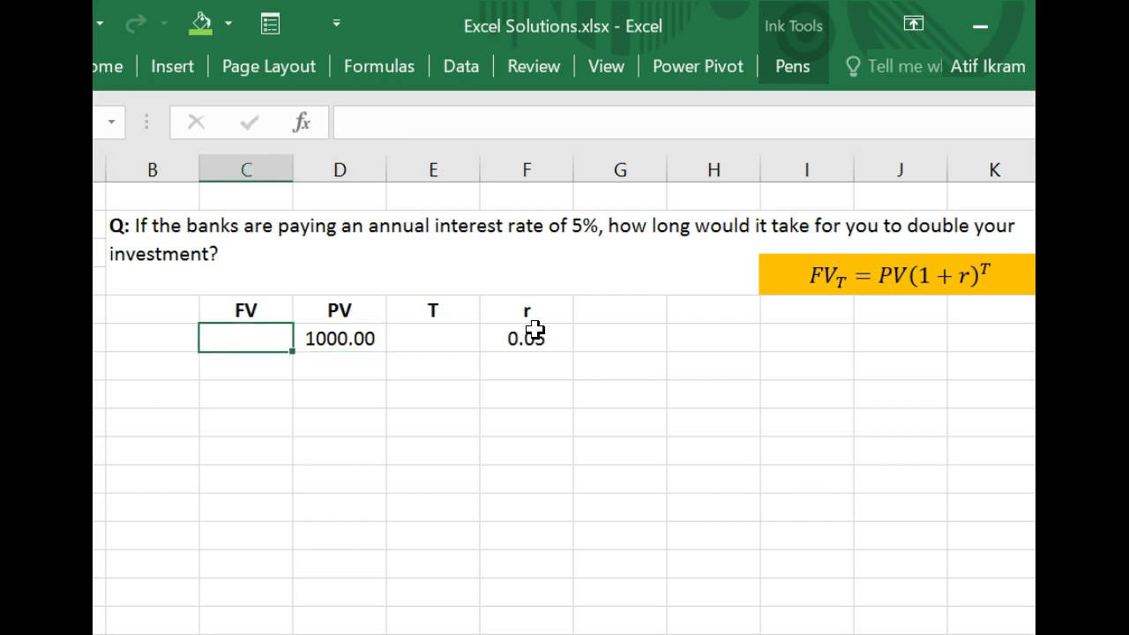
text(2000)
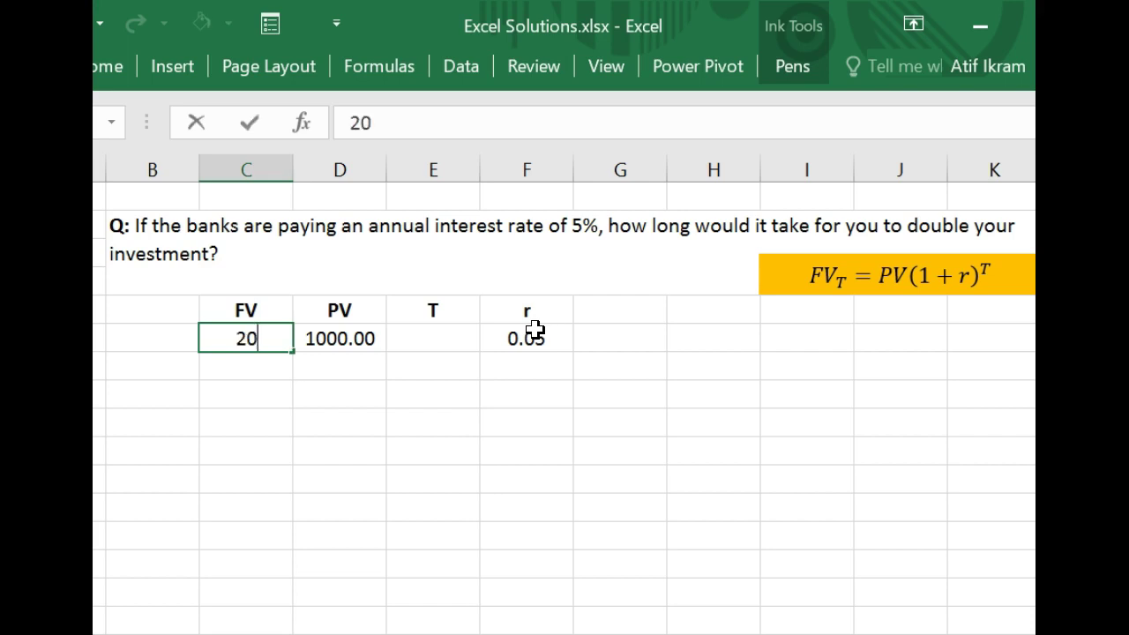
key(Return)
key(Up)
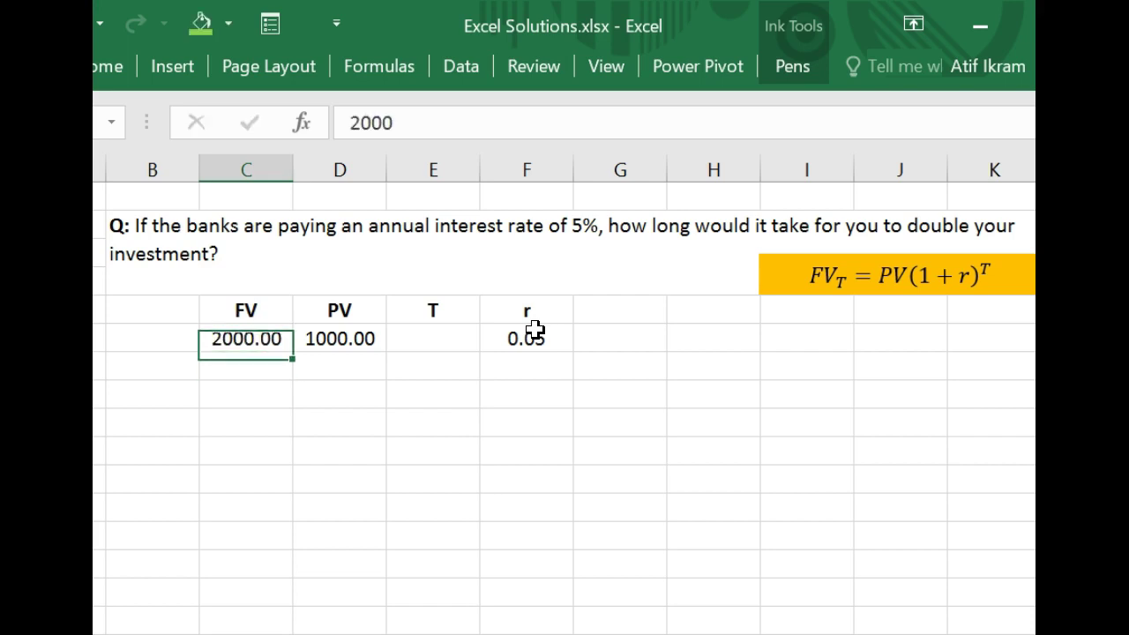
- Mark the number of periods as unknown with a ? in cell E6, under the T heading
key(Right)
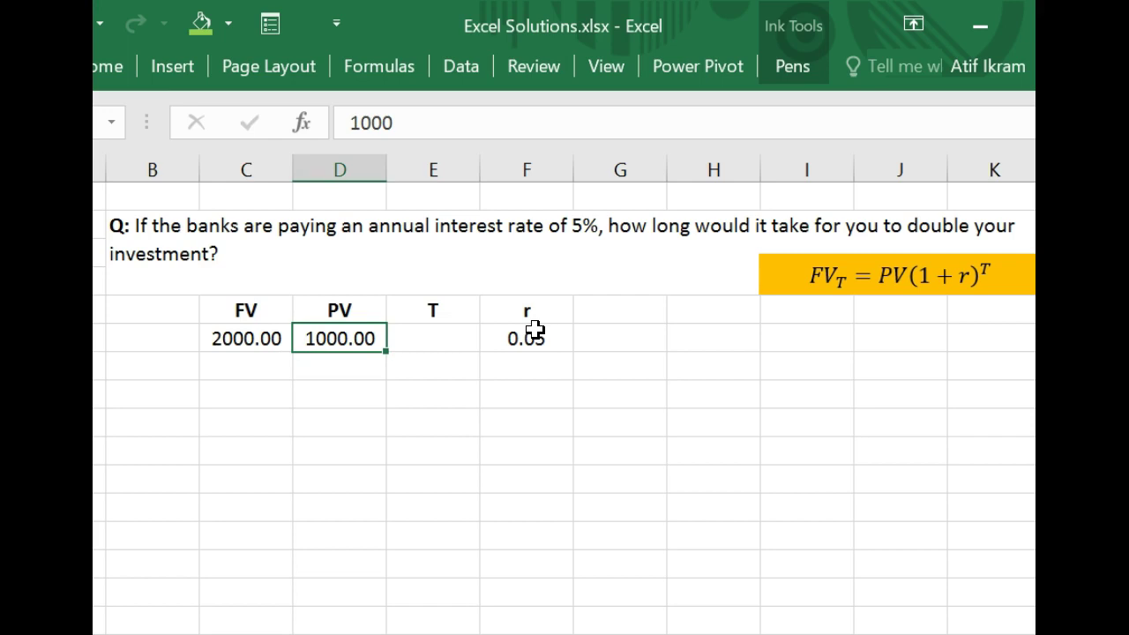
key(Left)
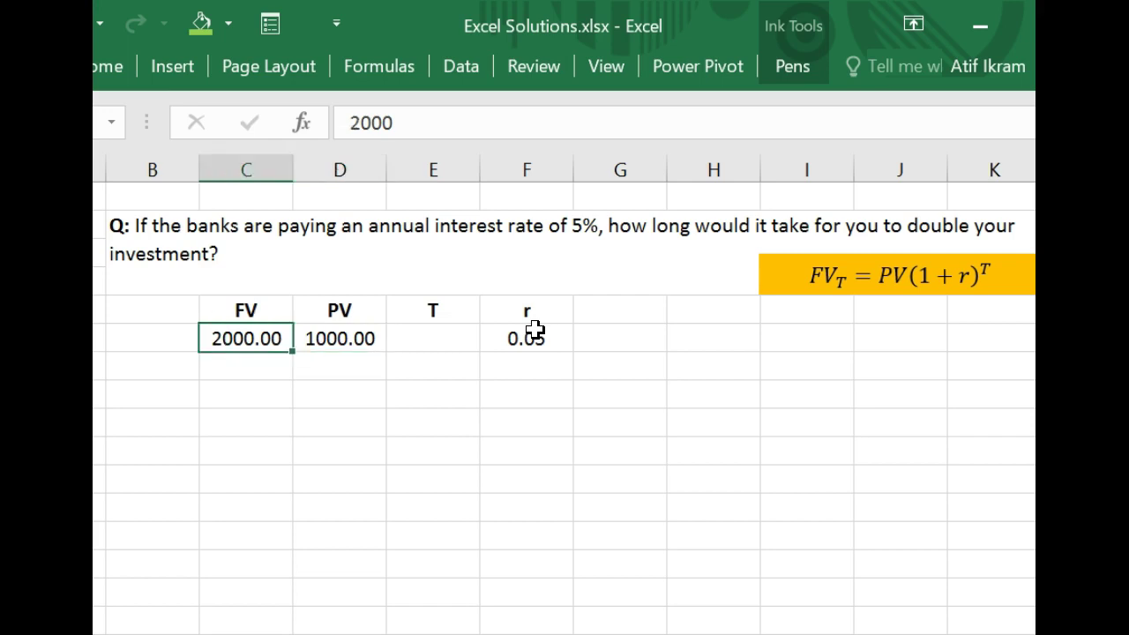
key(Right)
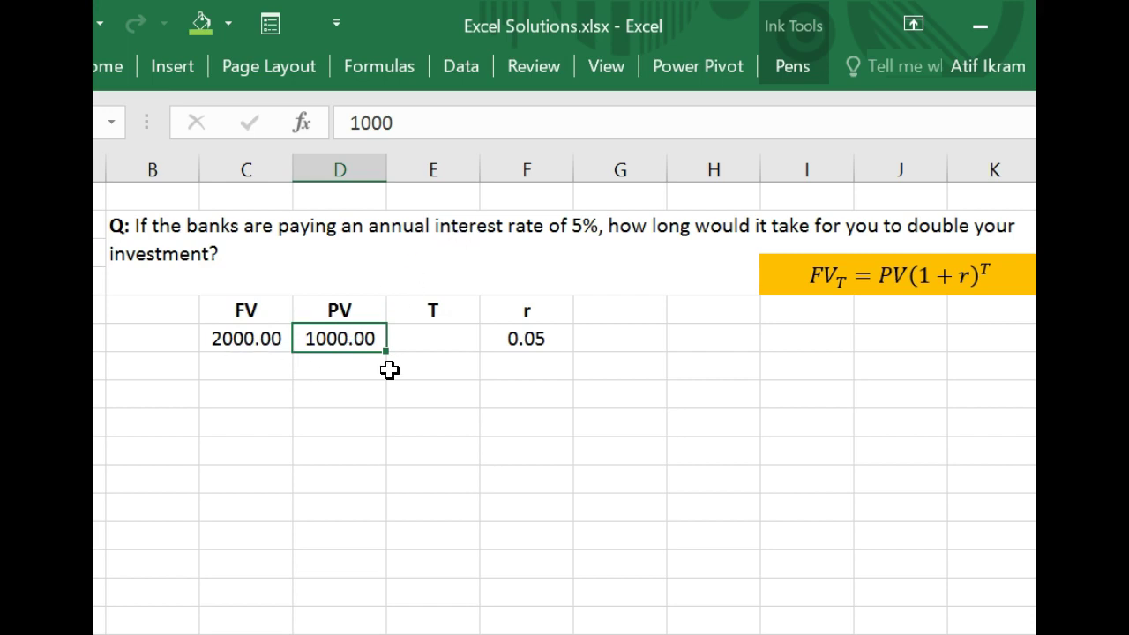
key(Right)
text(?)
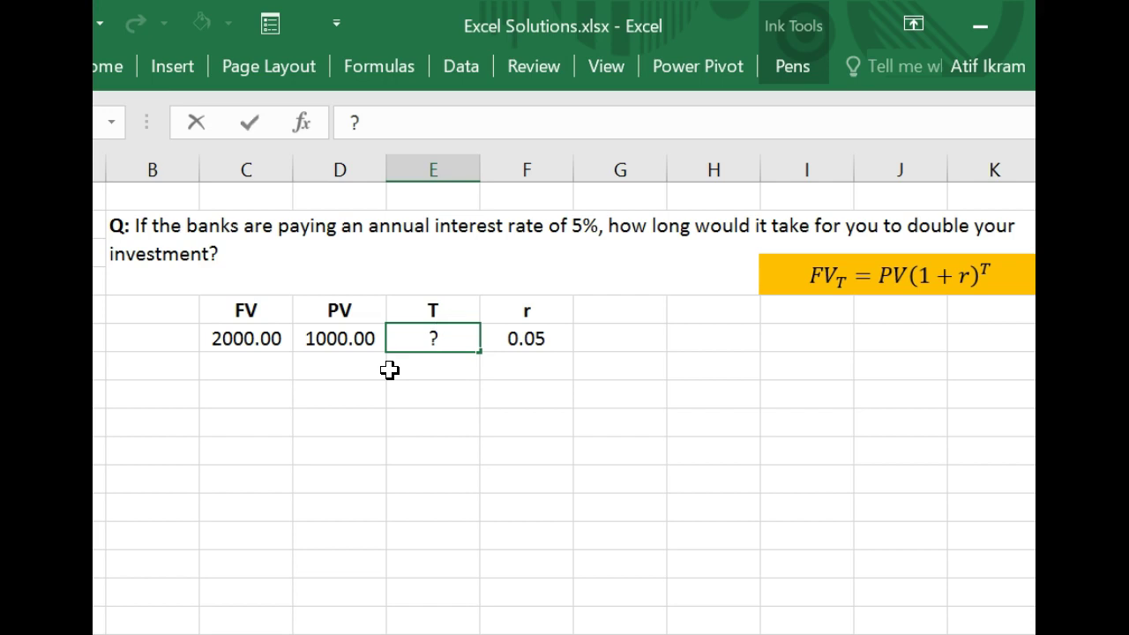
key(Return)
- Begin an NPER formula in cell C8 with F6 as the rate and the payment argument left empty
key(Left)
key(Left)
key(Down)
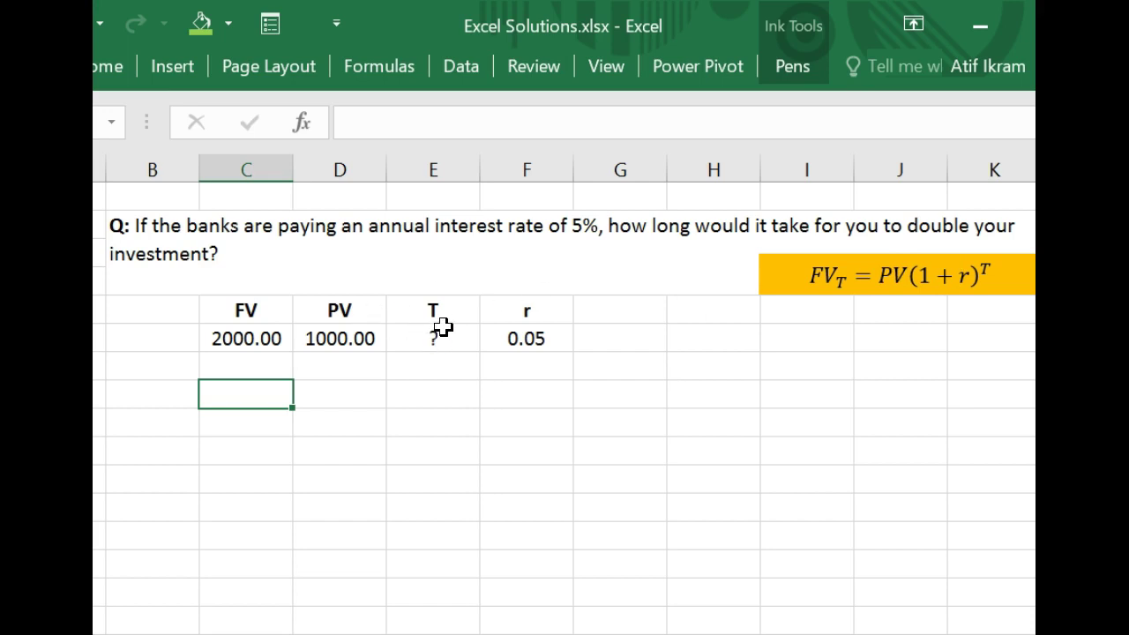
text(=)
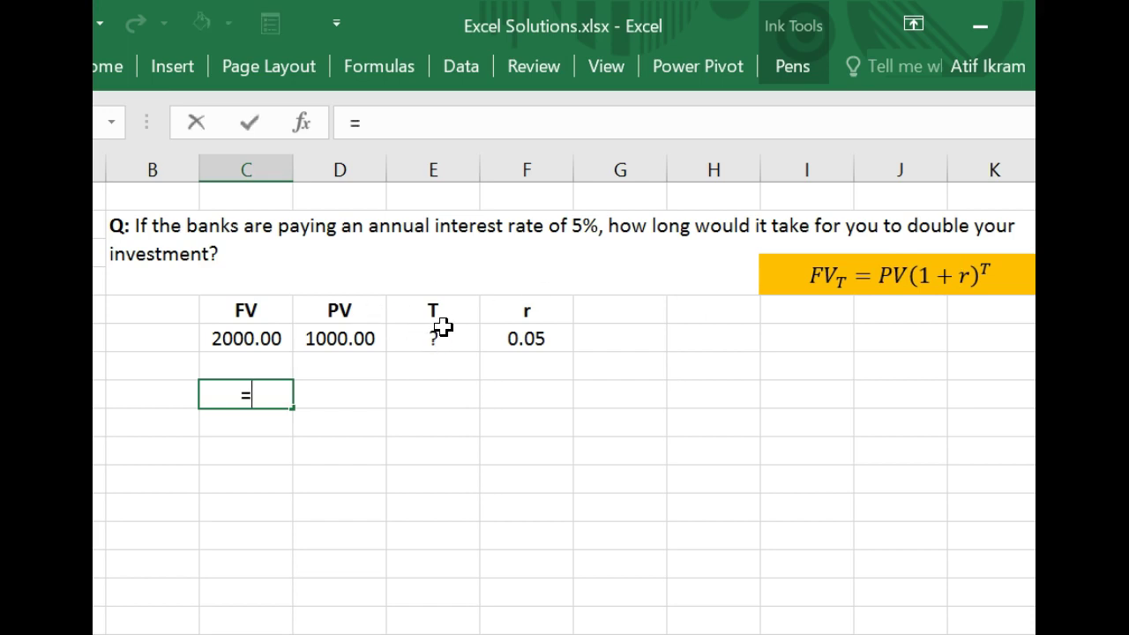
text(nper)
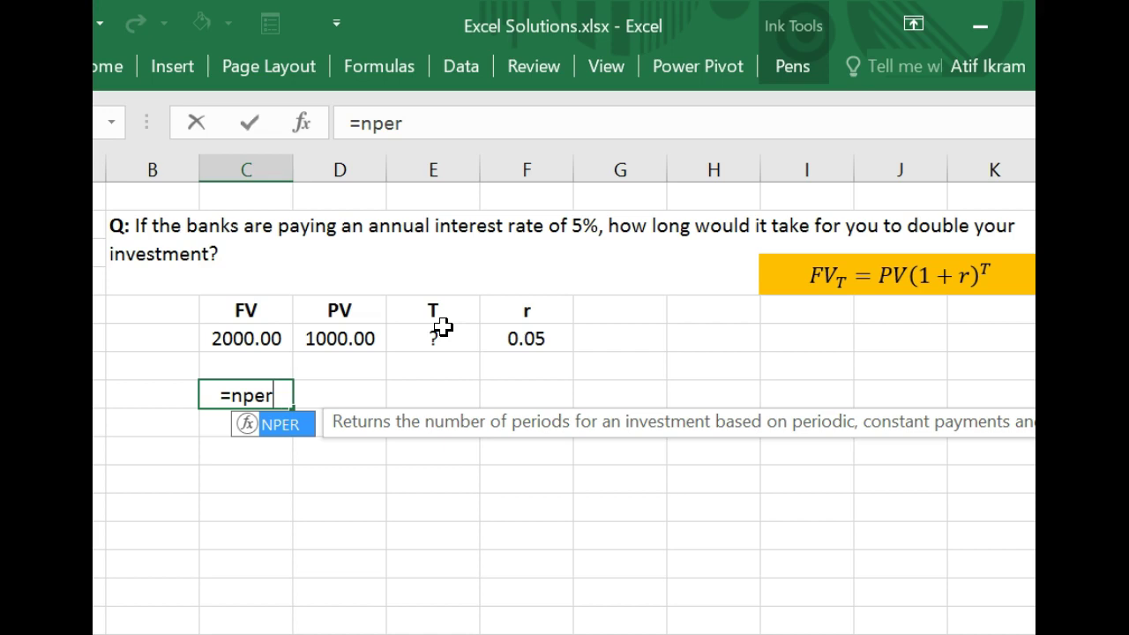
text(()
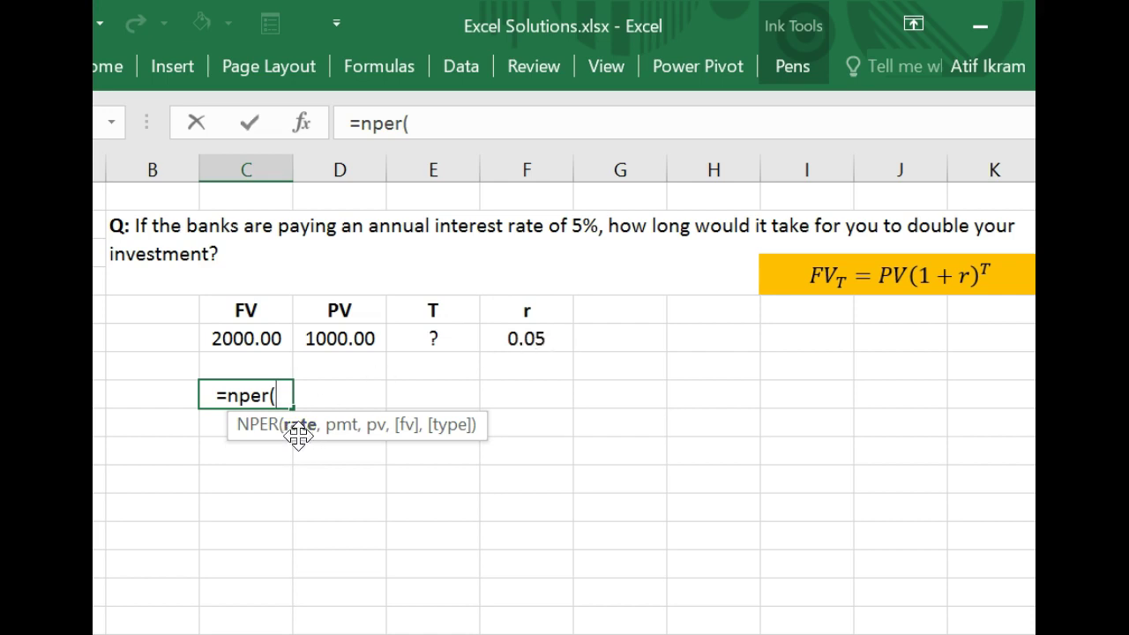
click(529, 334)
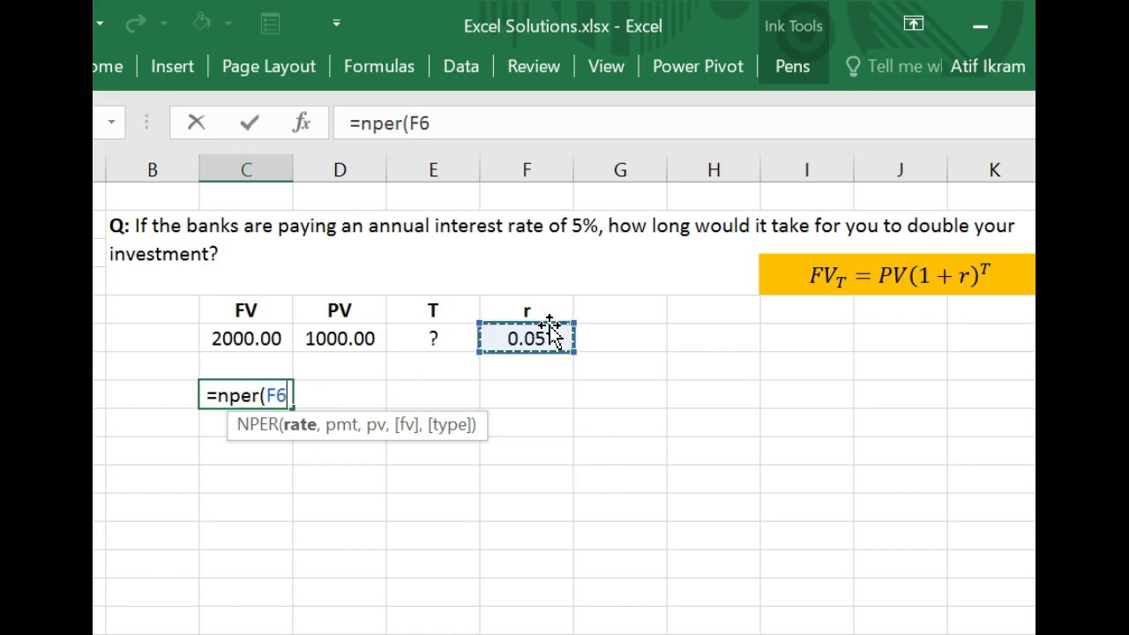
text(,)
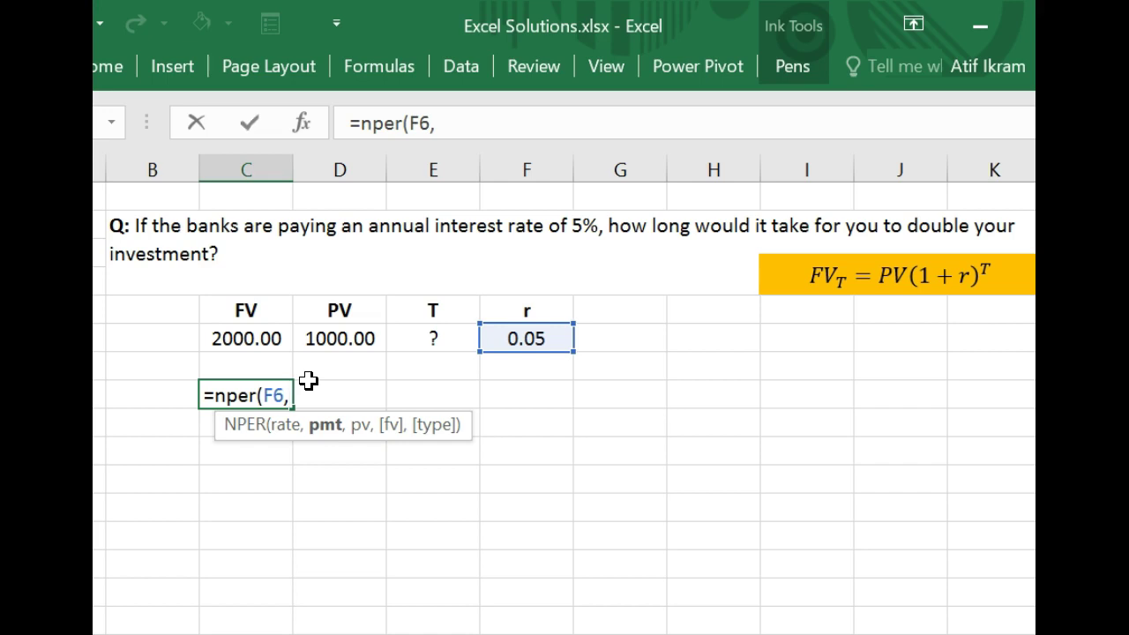
text(,)
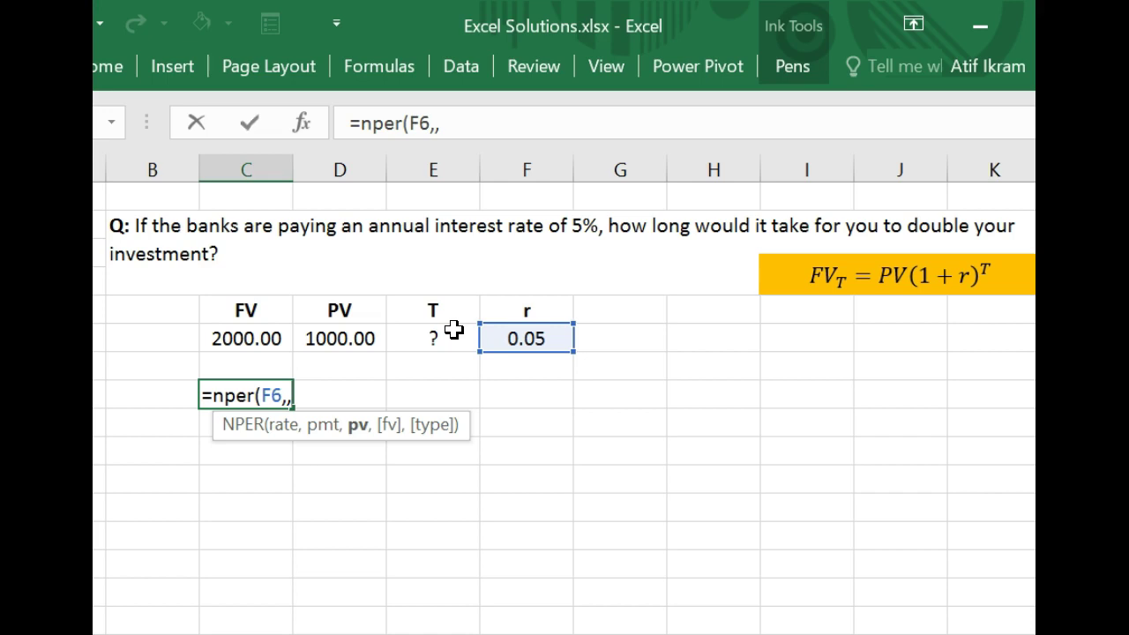
- Complete the NPER formula in C8 with -1*D6 as the present value and C6 as the future value
text(-1)
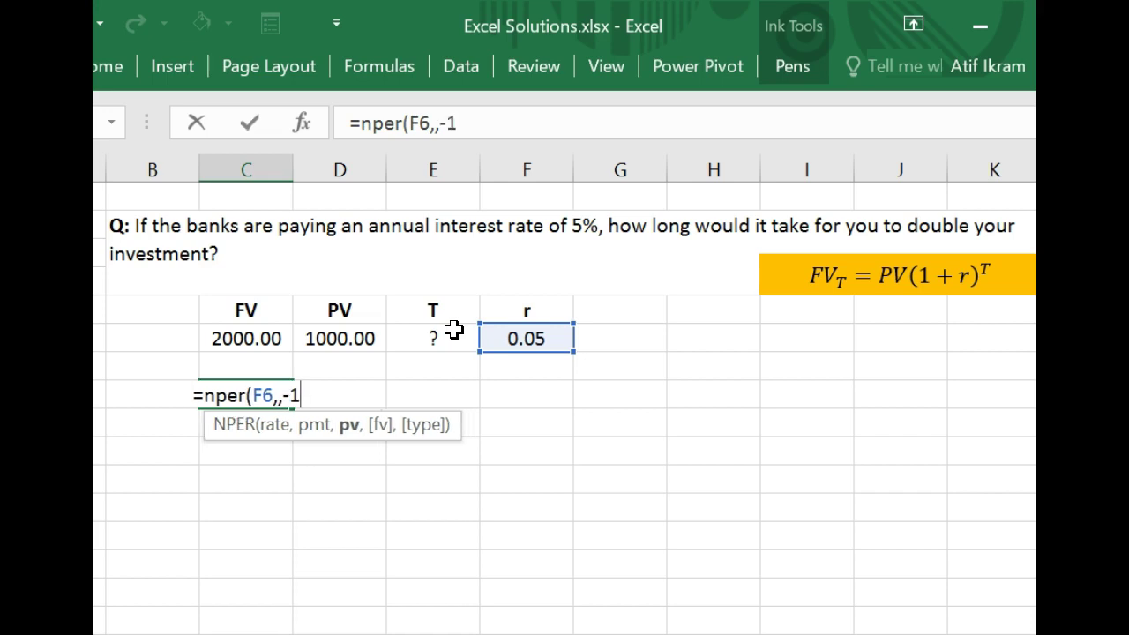
text(*)
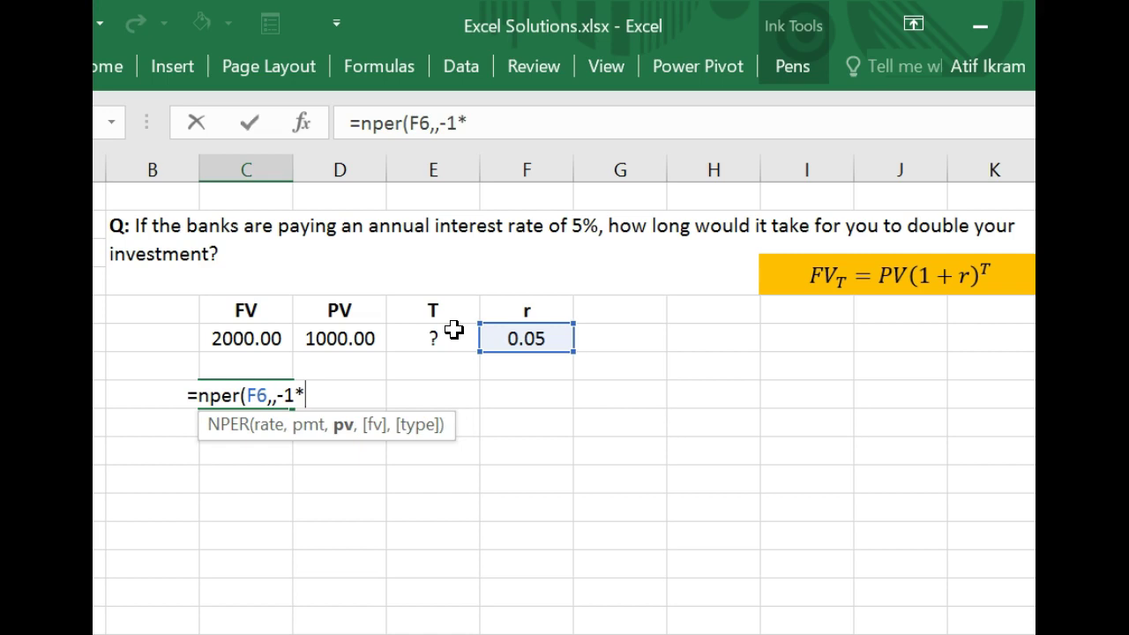
click(335, 338)
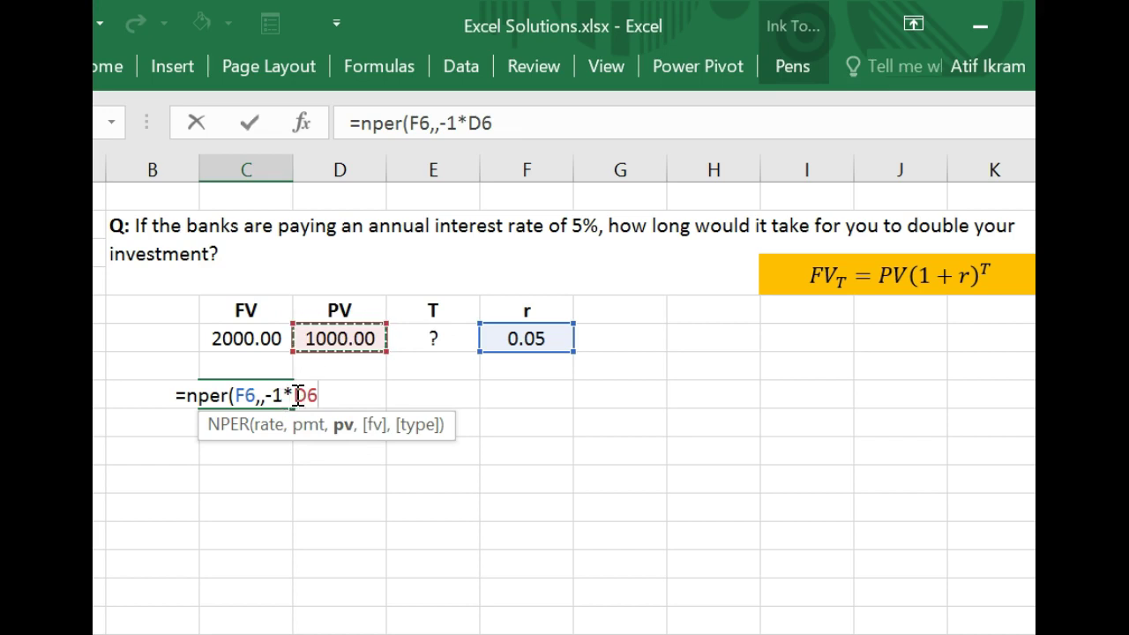
text(,)
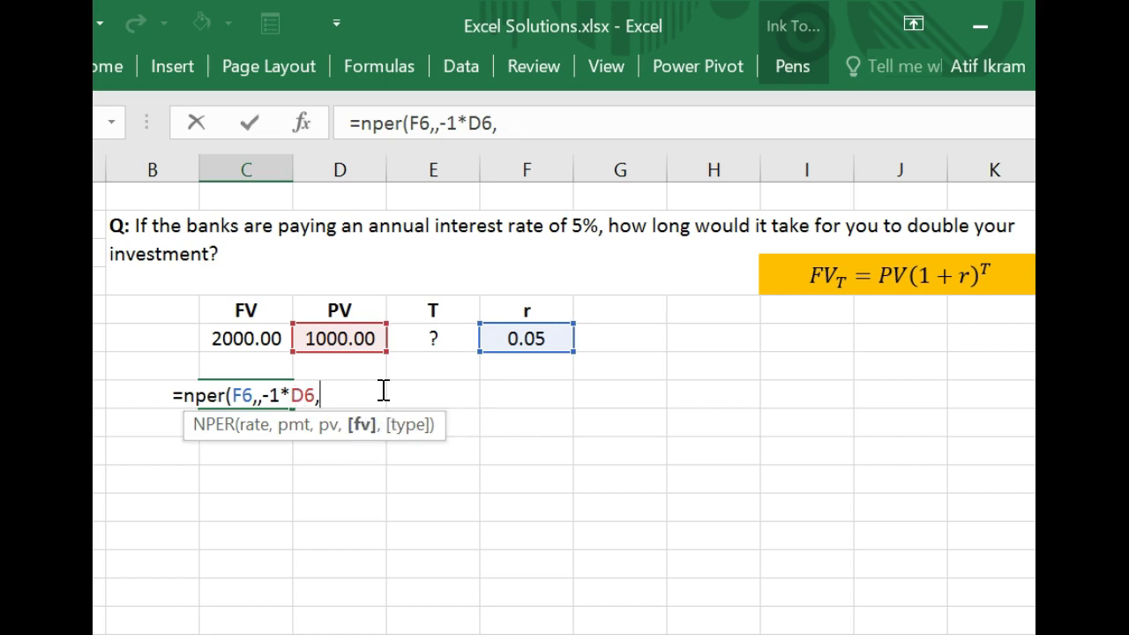
click(240, 343)
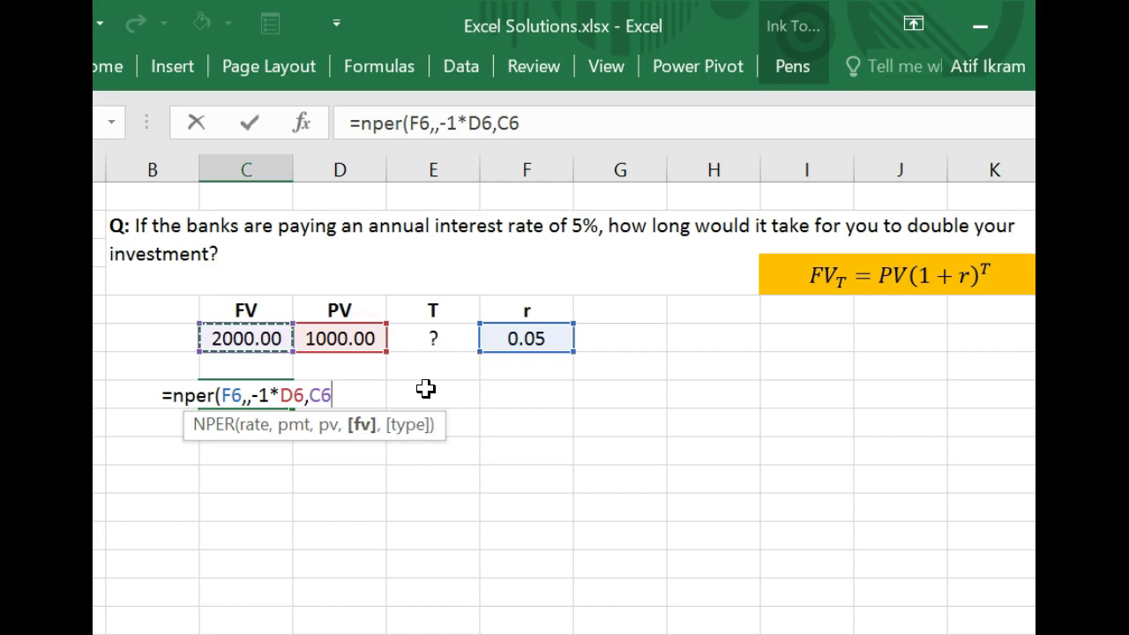
text())
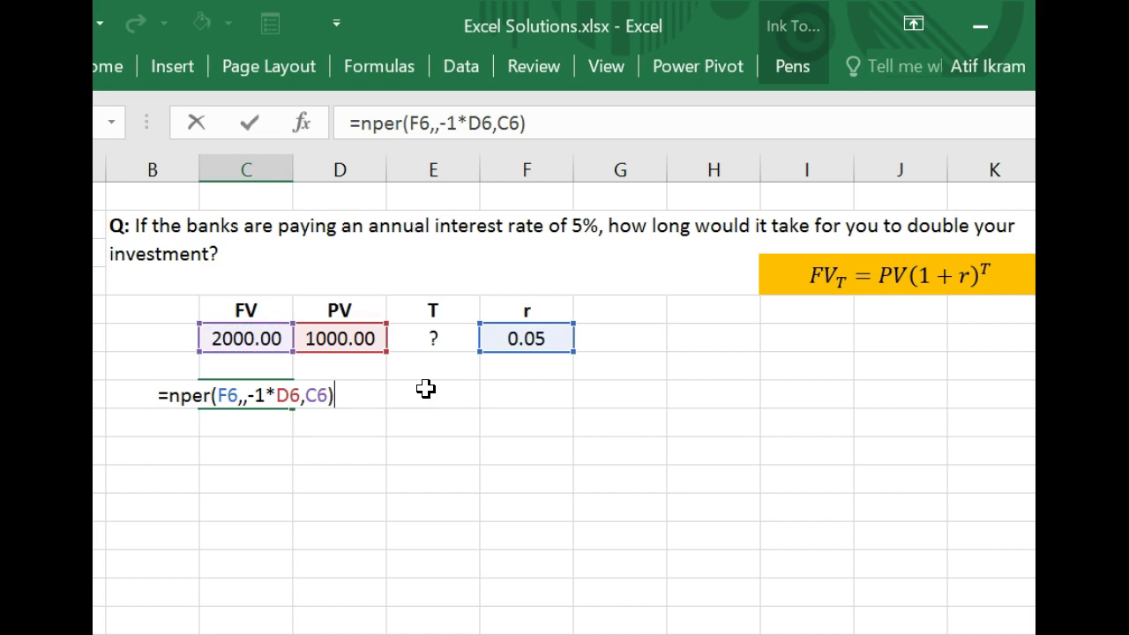
key(Return)
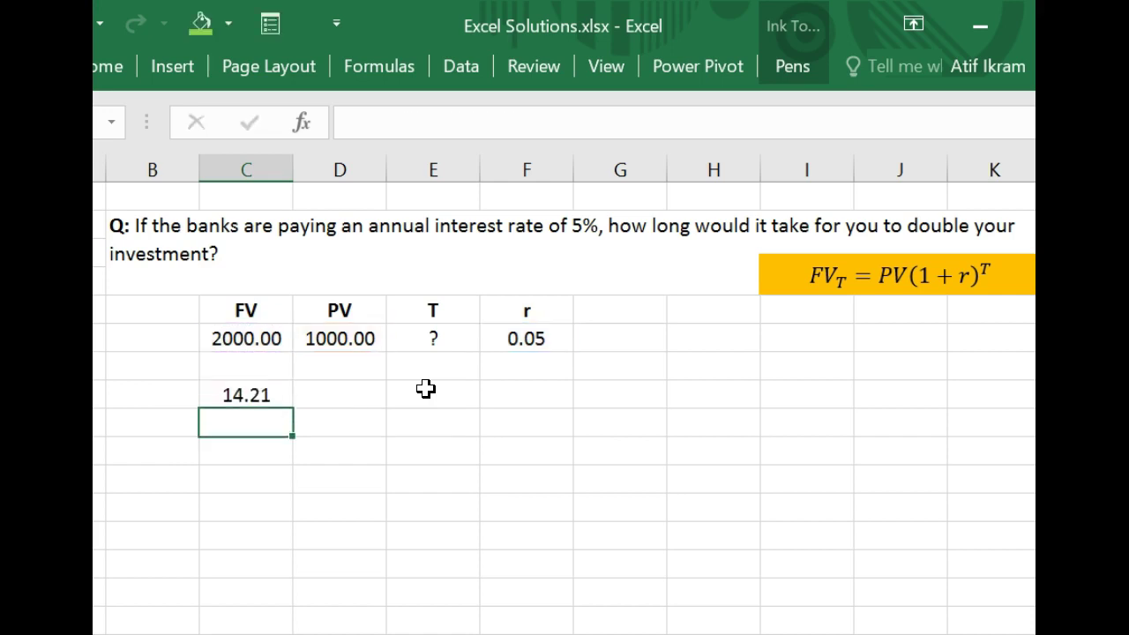
- Label the NPER result with the unit "years" in the adjacent cell D8
click(340, 393)
text(years)
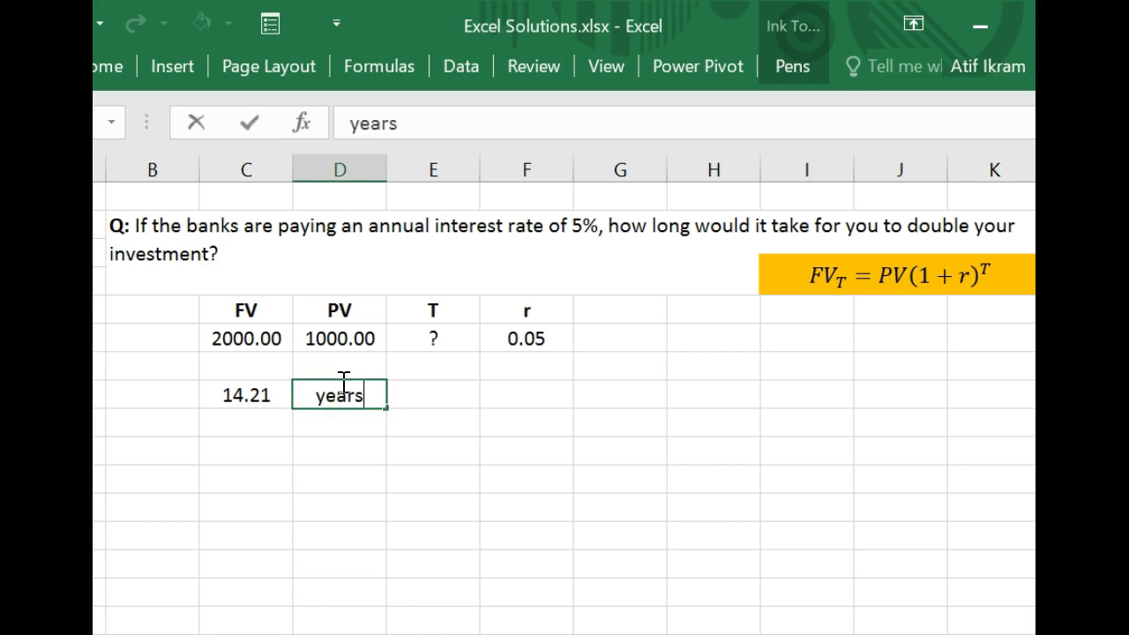
key(Return)
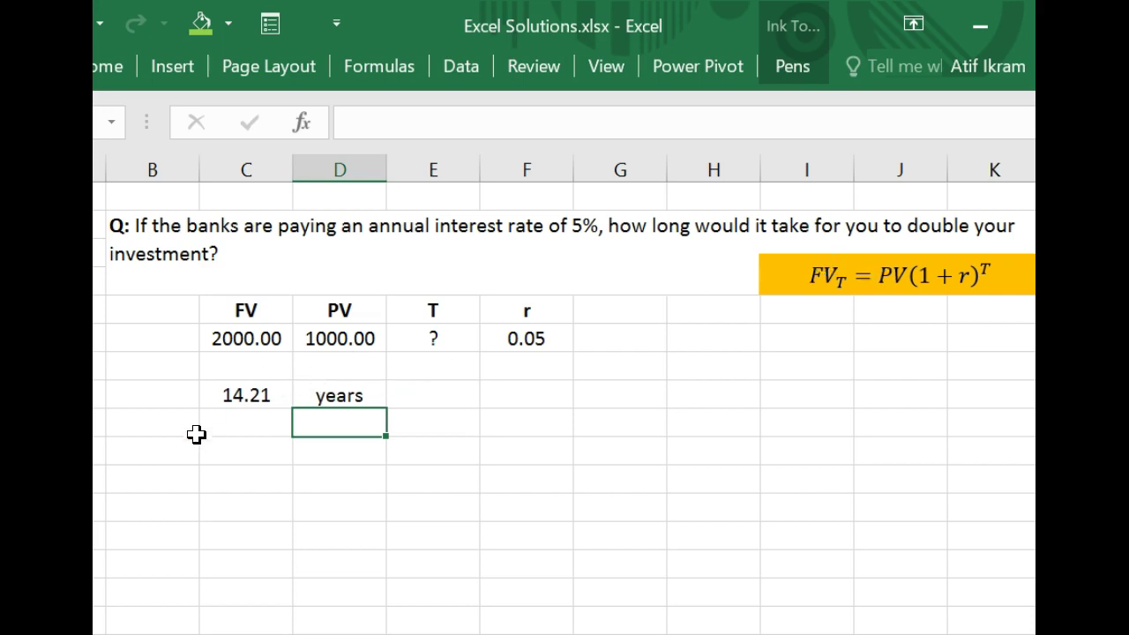
- Open the NPER formula in cell C8 to review its arguments
double_click(256, 399)
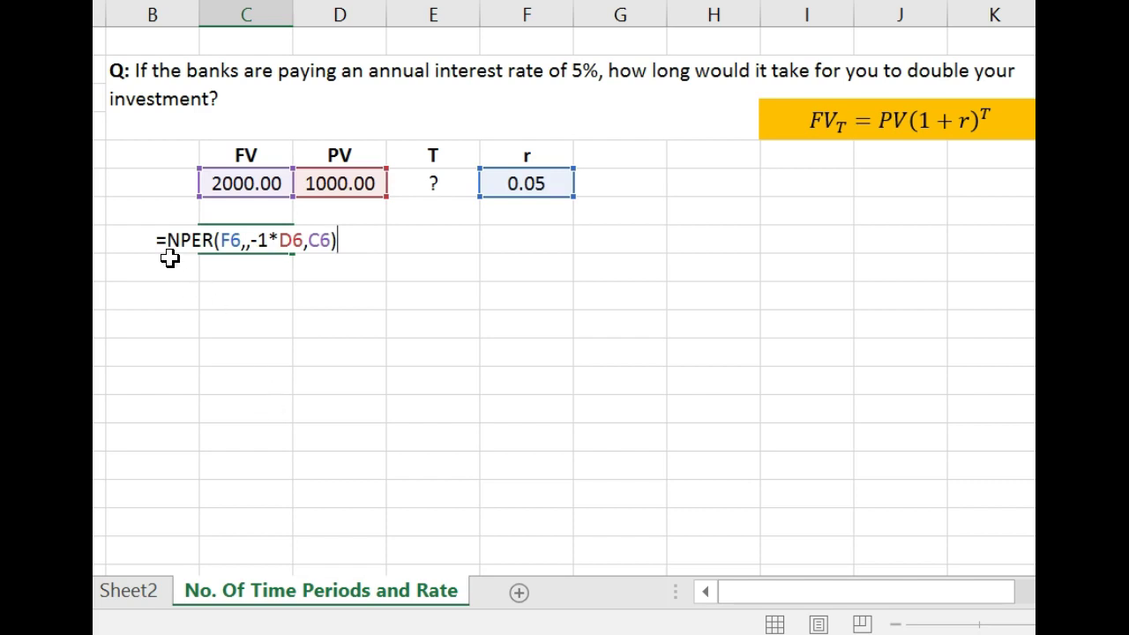